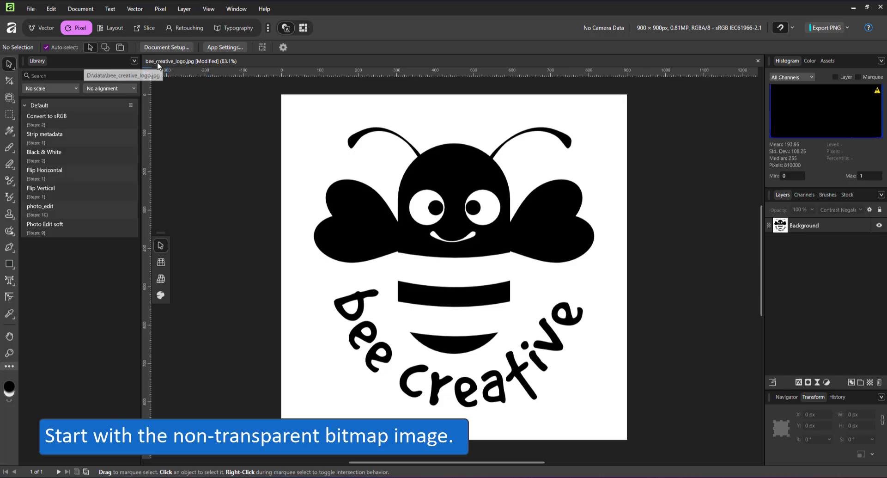
# Check the logo's opaque background, then set the logo layer's blend mode to Multiply.
pyautogui.moveTo(303, 141); pyautogui.dragTo(351, 186)
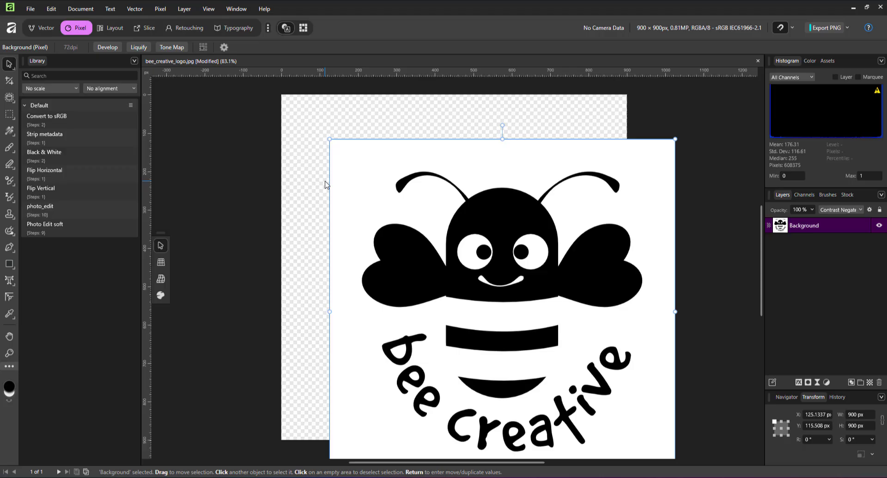
pyautogui.hotkey('ctrl', 'z')
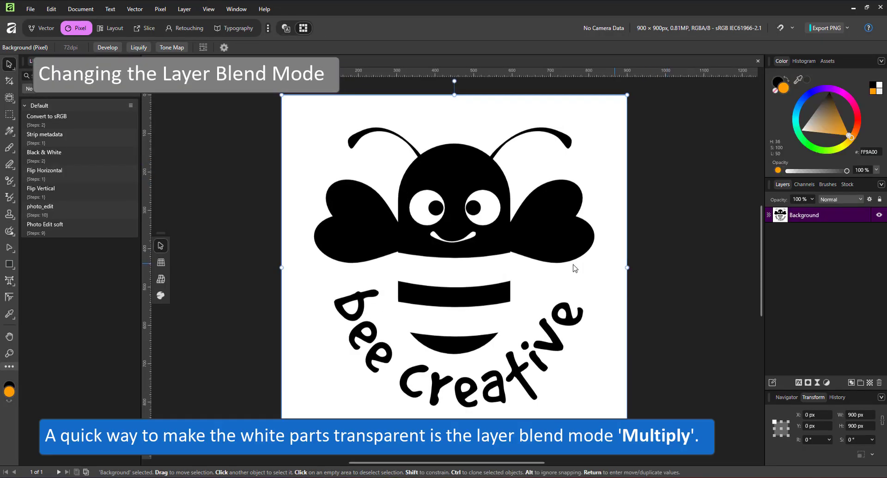
pyautogui.click(840, 200)
pyautogui.click(834, 243)
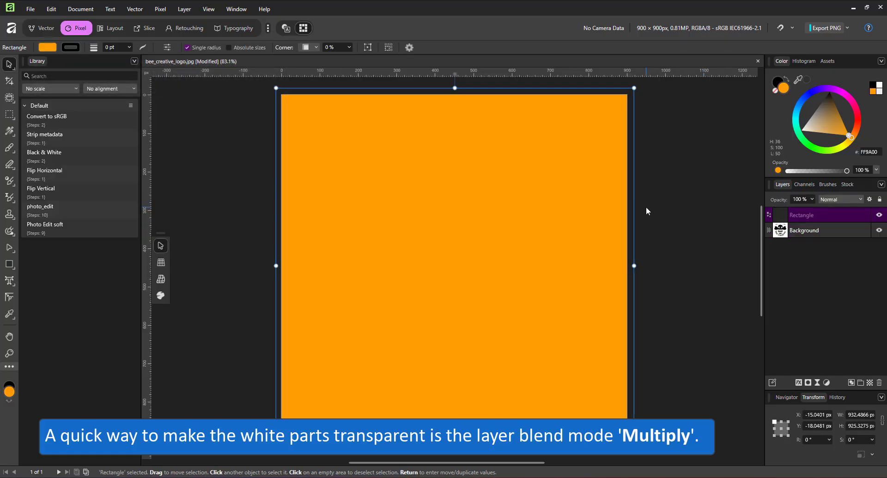
# Send the orange rectangle below the logo, try Add blending, then revert to Multiply.
pyautogui.hotkey('ctrl', '[')
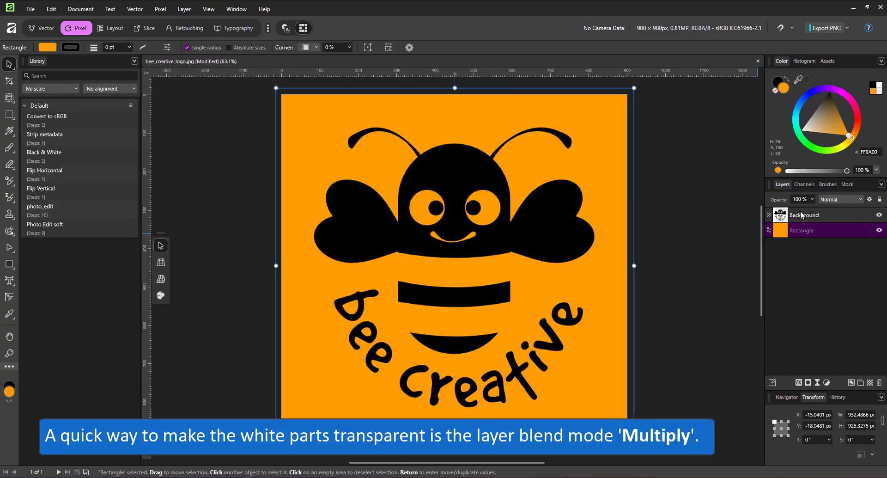
pyautogui.click(801, 213)
pyautogui.click(840, 199)
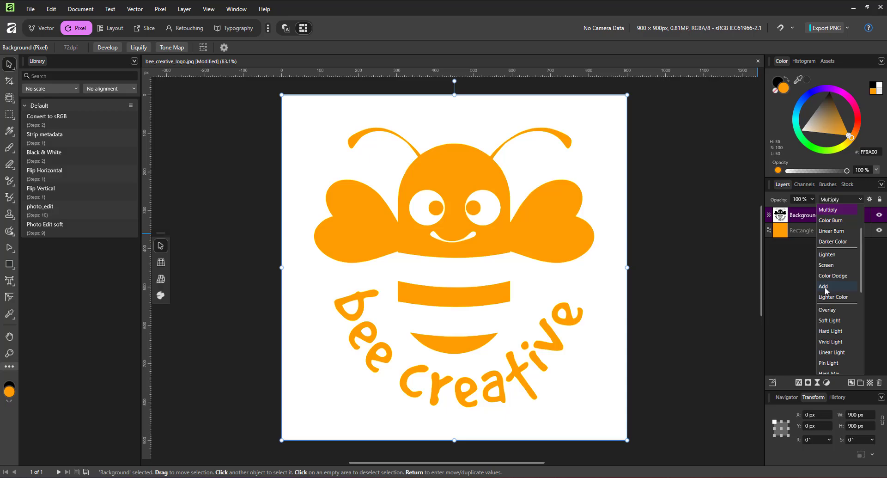
pyautogui.click(823, 286)
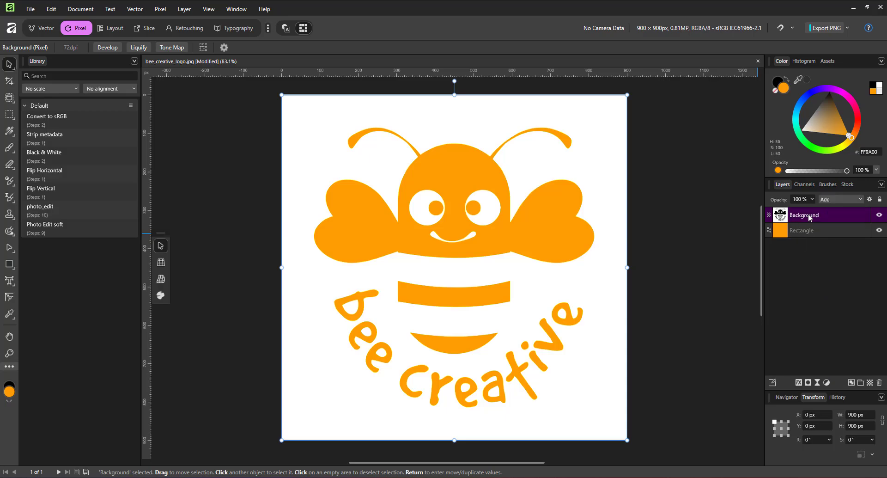
pyautogui.click(831, 199)
pyautogui.click(824, 235)
# Hide the orange rectangle and test the logo's white transparency by offsetting it.
pyautogui.click(878, 230)
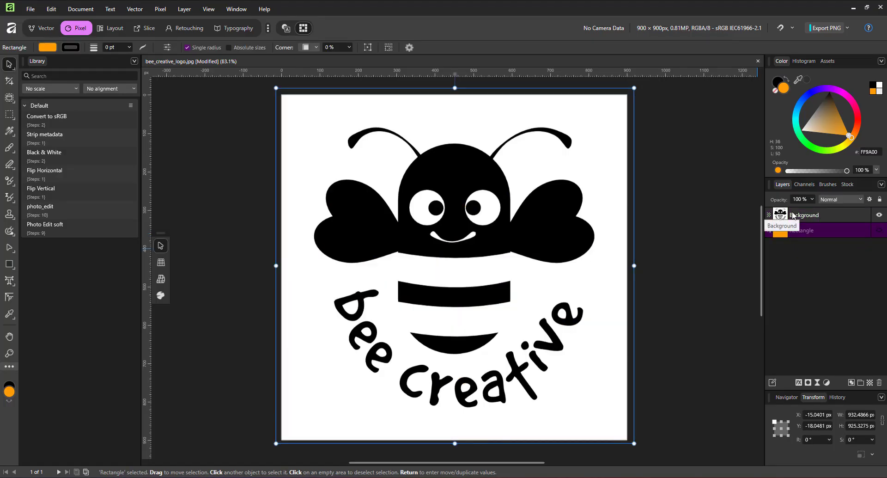
pyautogui.moveTo(480, 231); pyautogui.dragTo(528, 247)
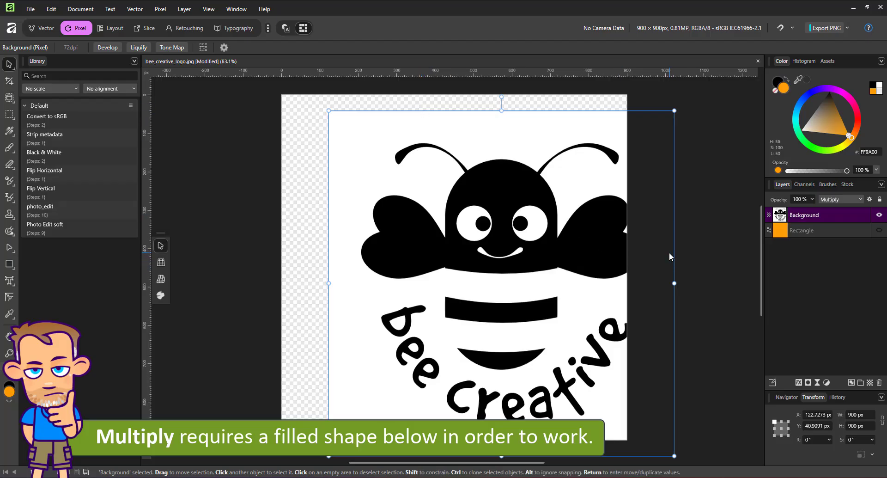
pyautogui.hotkey('ctrl', 'z')
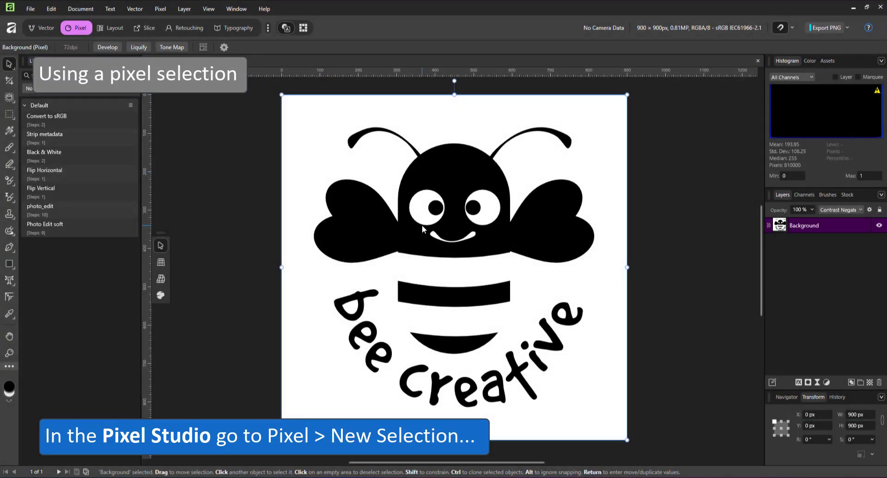
# Select the logo's highlights via Pixel Selection > Tonal Range and delete them.
pyautogui.click(166, 11)
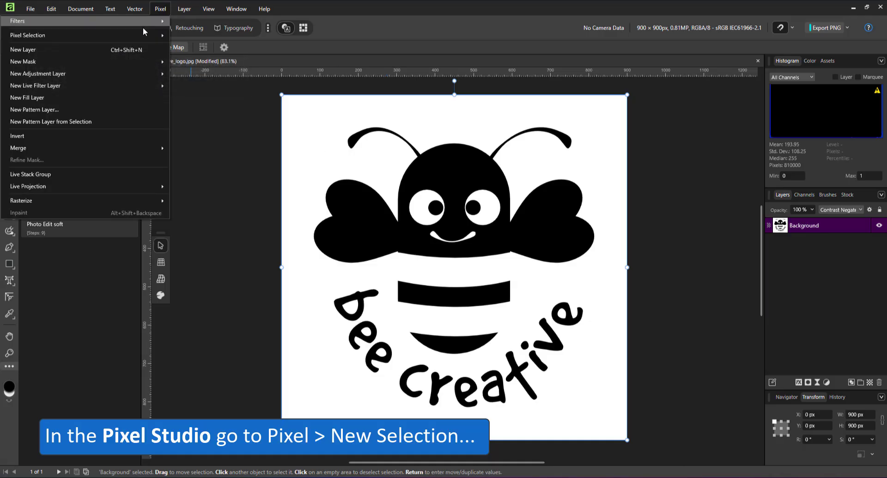
pyautogui.moveTo(142, 31)
pyautogui.moveTo(233, 166)
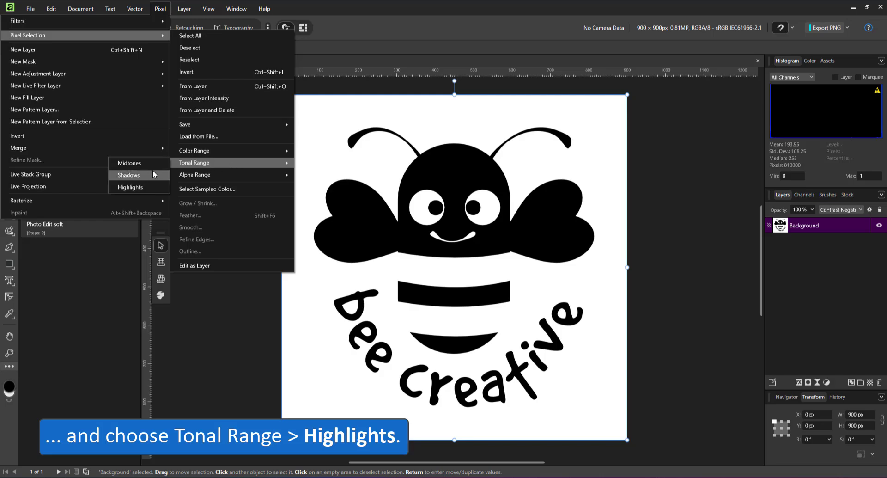
pyautogui.click(138, 190)
pyautogui.press('Delete')
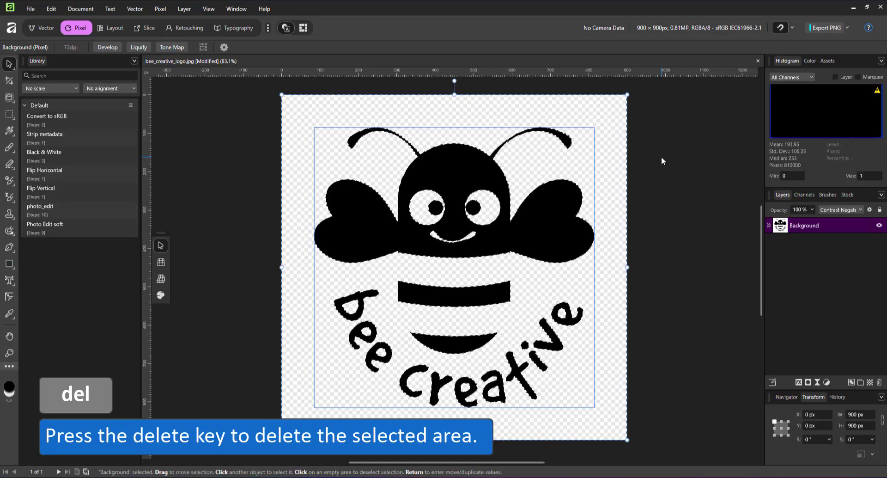
# Clear the selection and zoom in on the logo to inspect grey edge pixels.
pyautogui.click(658, 156)
pyautogui.hotkey('ctrl', 'd')
pyautogui.scroll(8, 469, 279)
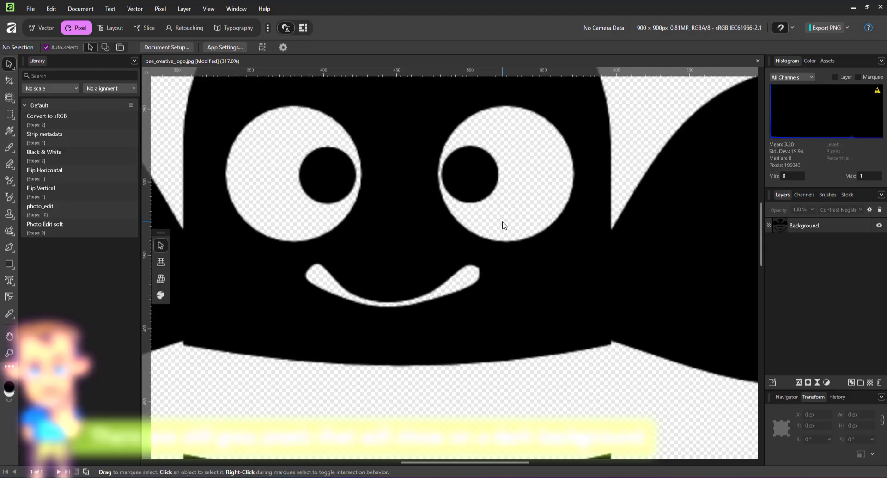
pyautogui.scroll(4, 510, 236)
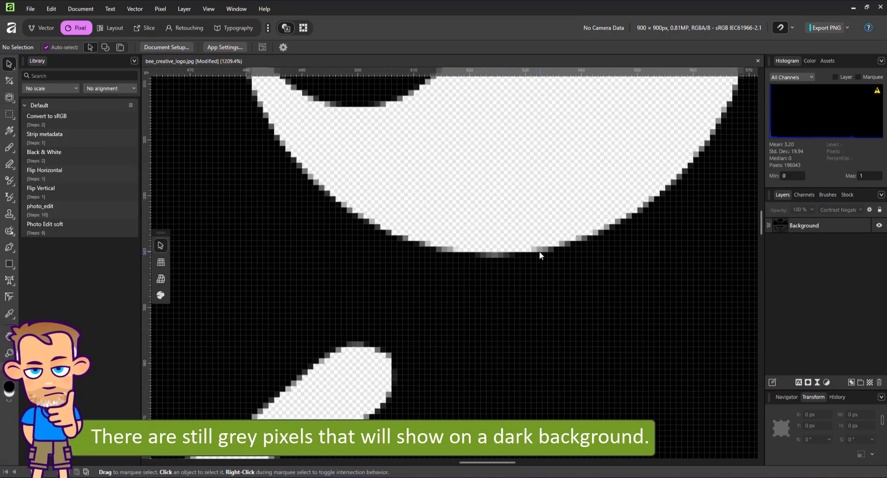
pyautogui.click(545, 259)
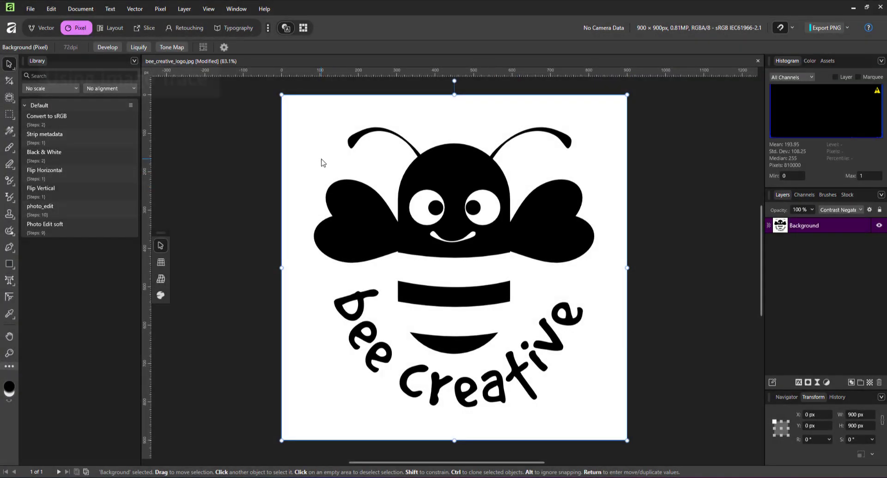
# Image Trace the bee logo in the vector workspace and delete the white background curve.
pyautogui.click(41, 28)
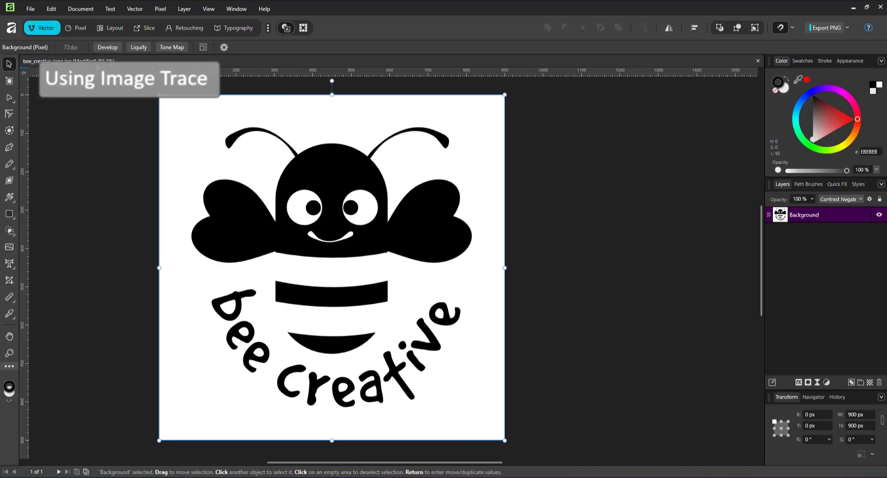
pyautogui.click(135, 9)
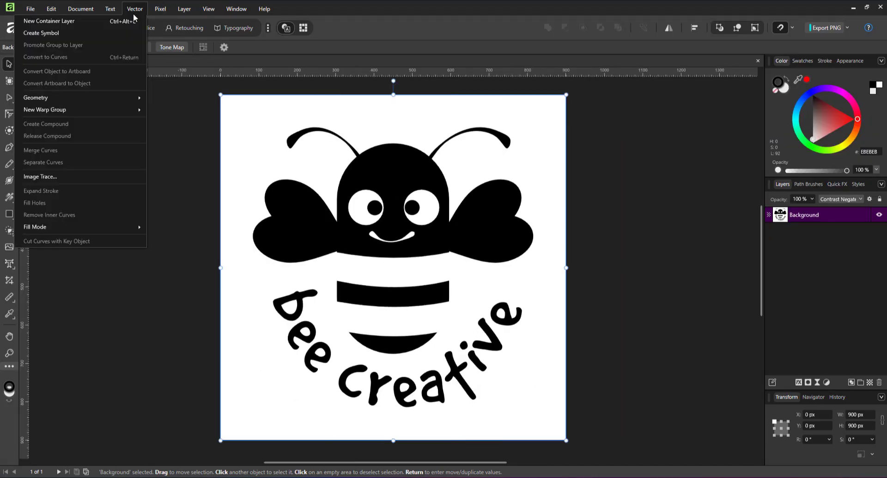
pyautogui.click(70, 176)
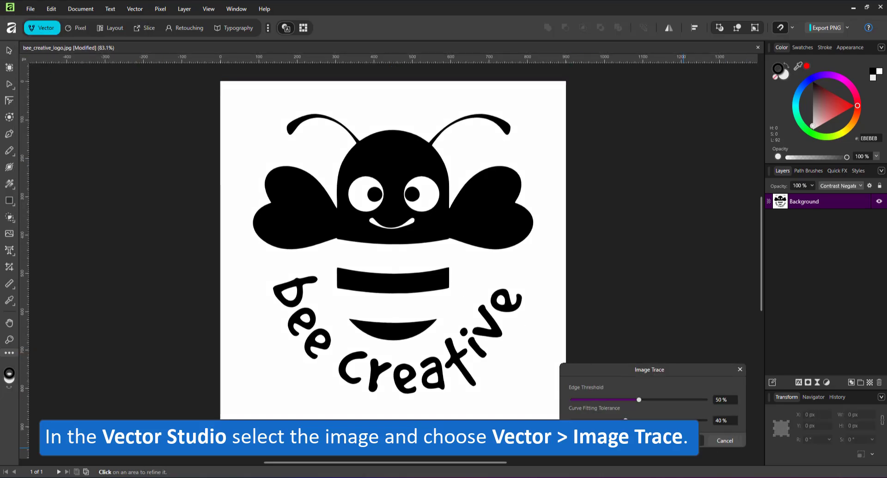
pyautogui.press('Escape')
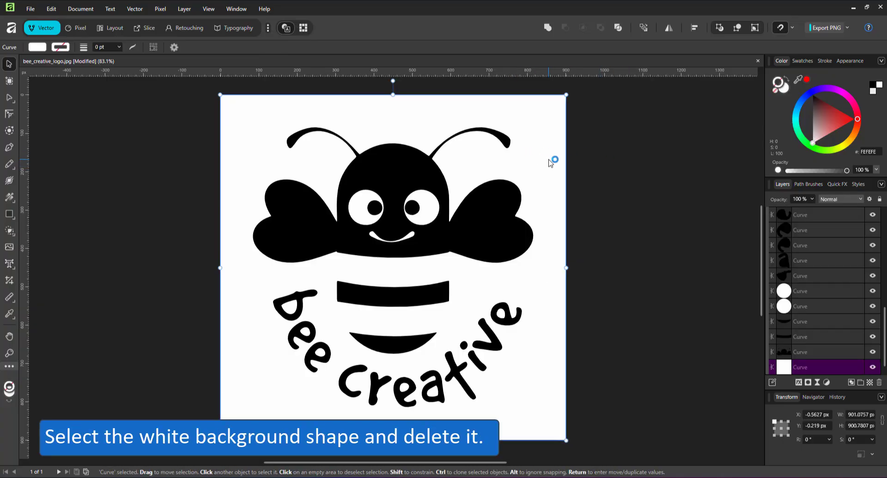
pyautogui.press('Delete')
# Combine all remaining traced curves with Xor and inspect the resulting nodes.
pyautogui.moveTo(194, 101); pyautogui.dragTo(569, 436)
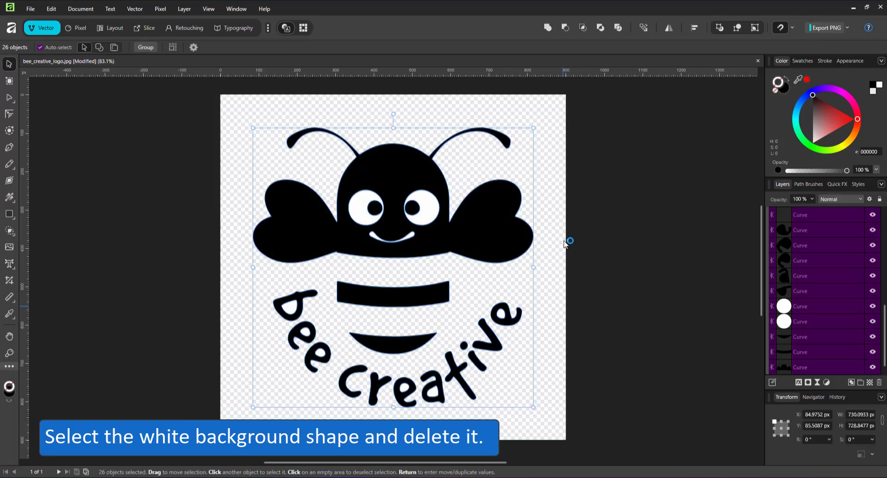
pyautogui.click(601, 28)
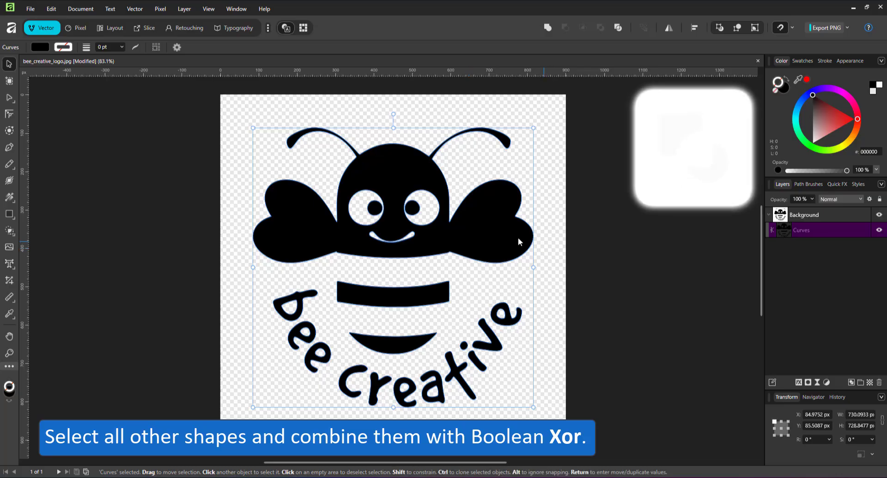
pyautogui.scroll(5, 389, 201)
pyautogui.scroll(2, 389, 202)
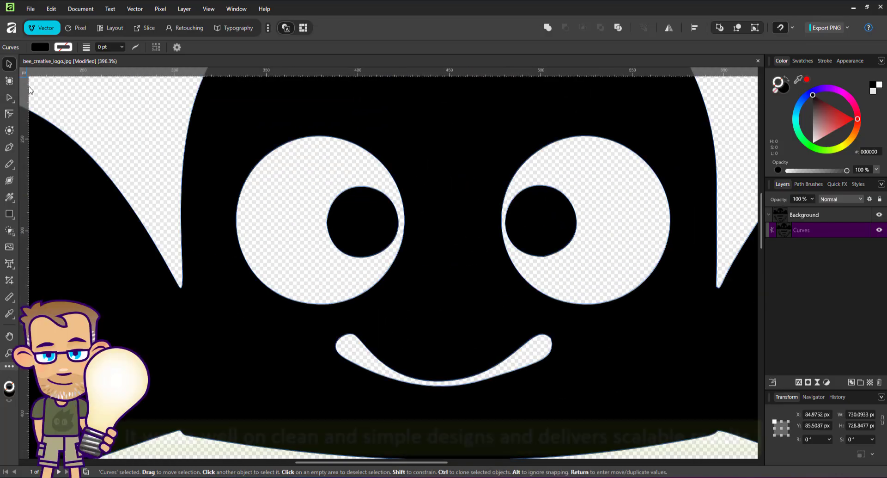
pyautogui.click(9, 98)
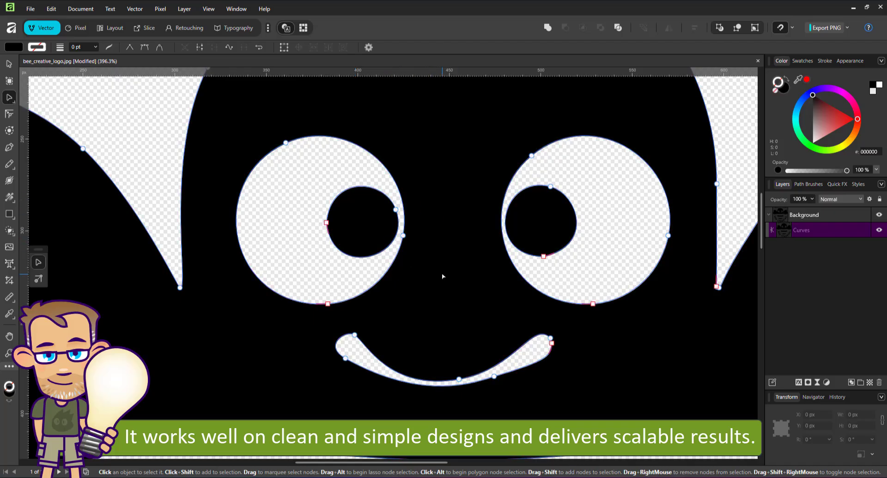
pyautogui.hotkey('ctrl', '0')
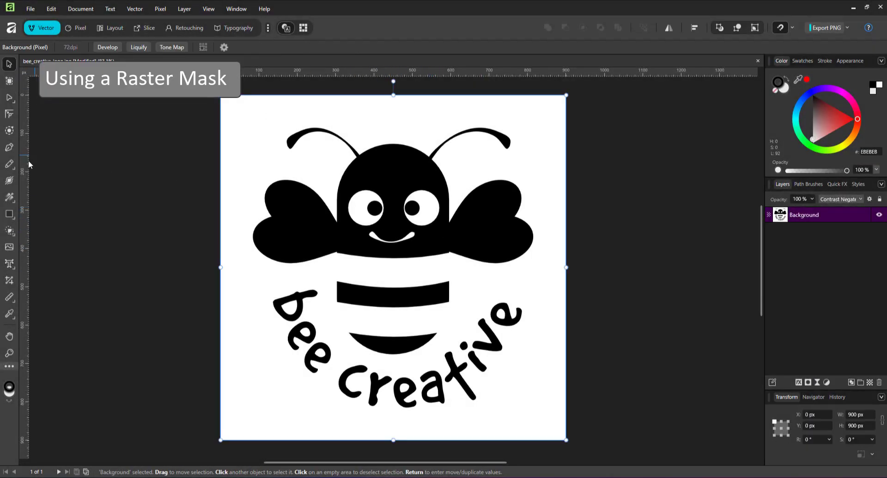
# Draw a black rectangle covering the logo and place it beneath the bee image.
pyautogui.click(10, 213)
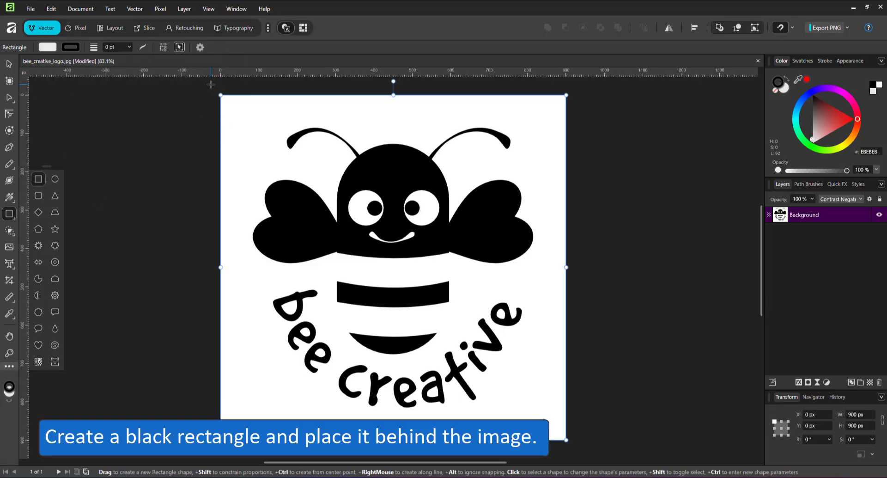
pyautogui.moveTo(224, 97); pyautogui.dragTo(576, 446)
pyautogui.hotkey('shift', 'x')
pyautogui.hotkey('ctrl', '[')
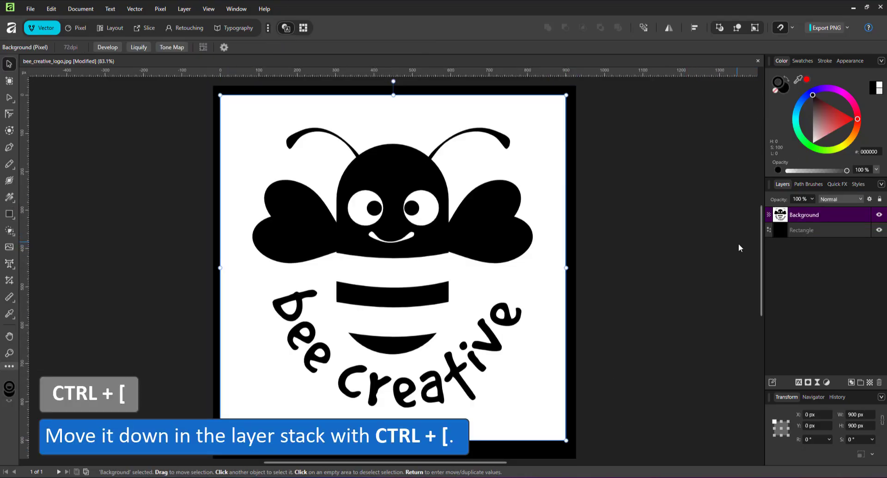
# Add an Invert adjustment and nest it inside the bee image layer.
pyautogui.doubleClick(806, 215)
pyautogui.click(823, 381)
pyautogui.click(743, 279)
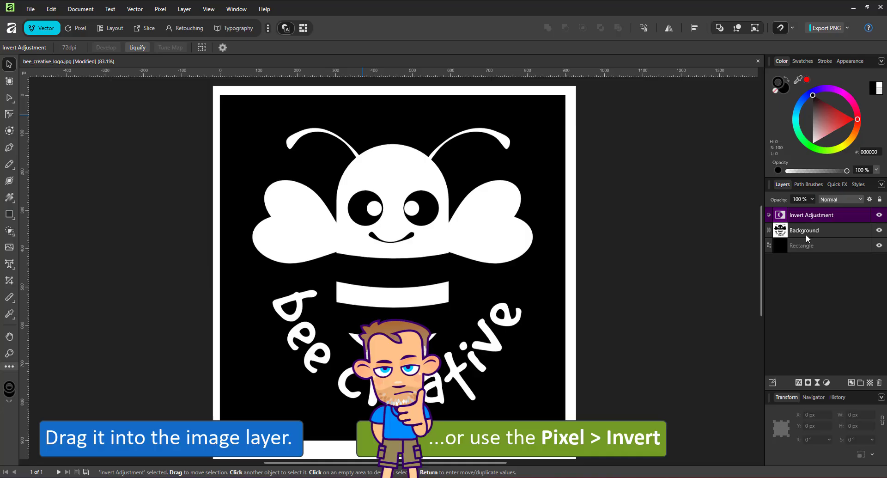
pyautogui.moveTo(799, 220); pyautogui.dragTo(802, 229)
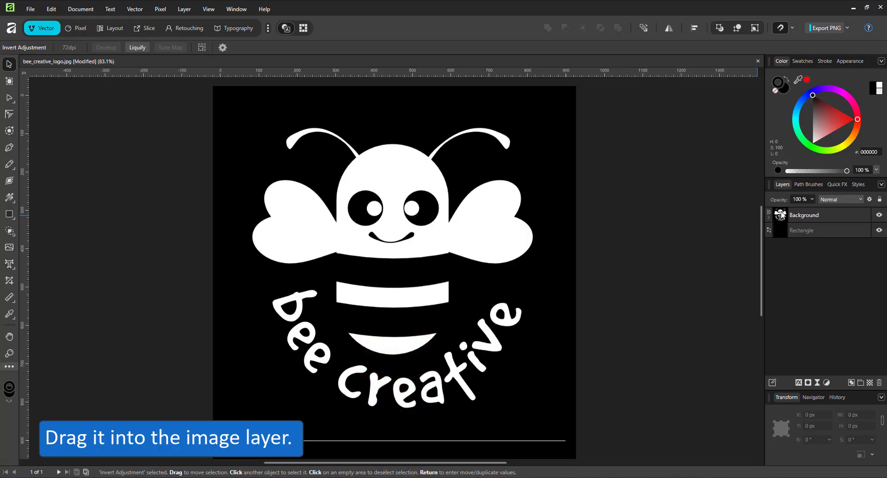
pyautogui.click(769, 219)
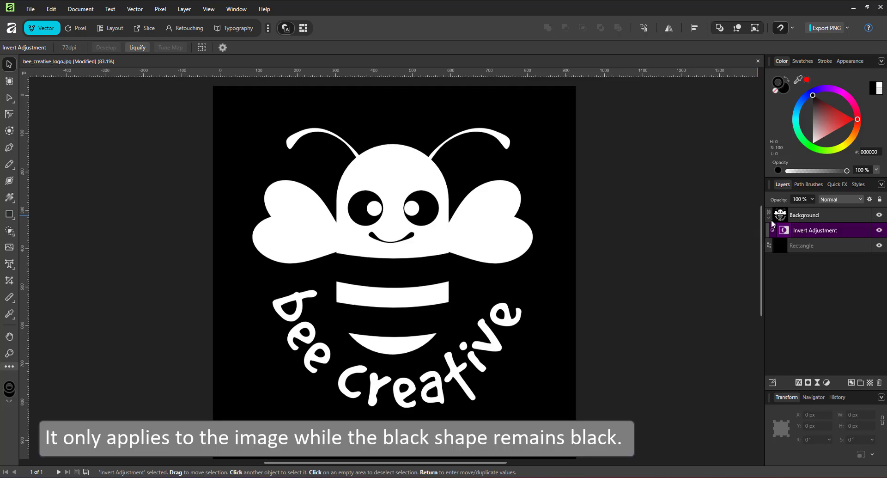
pyautogui.click(794, 220)
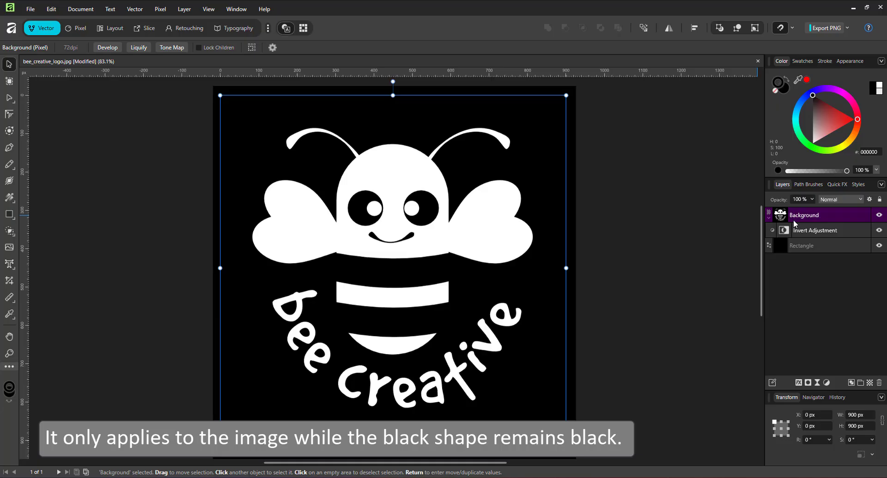
# Rasterize the bee image to a mask and give the rectangle beneath an orange linear gradient.
pyautogui.rightClick(797, 214)
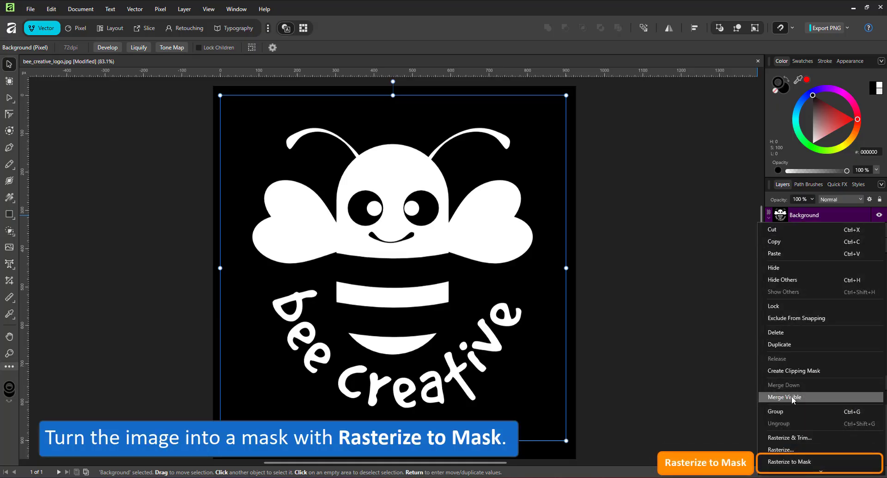
pyautogui.click(797, 467)
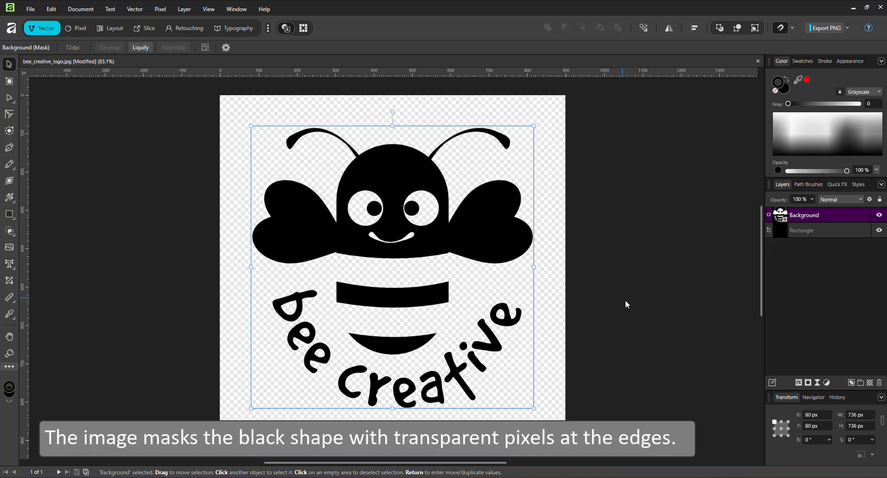
pyautogui.click(788, 235)
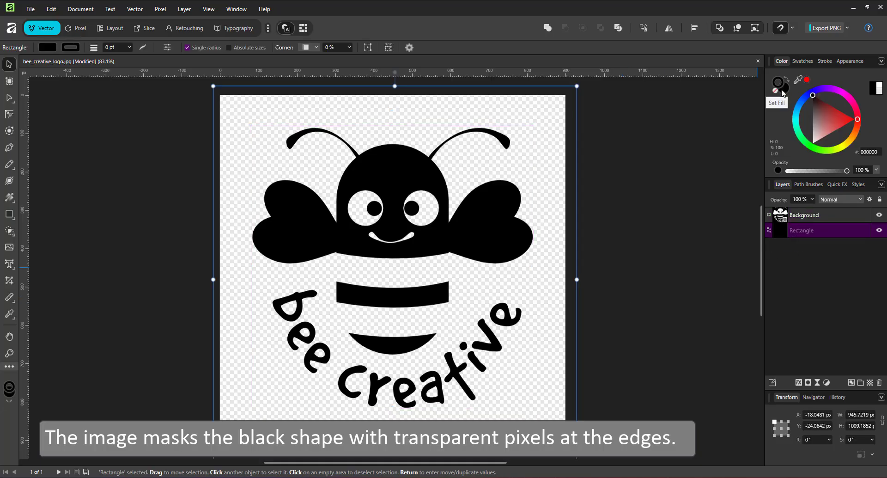
pyautogui.click(9, 197)
pyautogui.click(46, 194)
pyautogui.moveTo(407, 400); pyautogui.dragTo(392, 198)
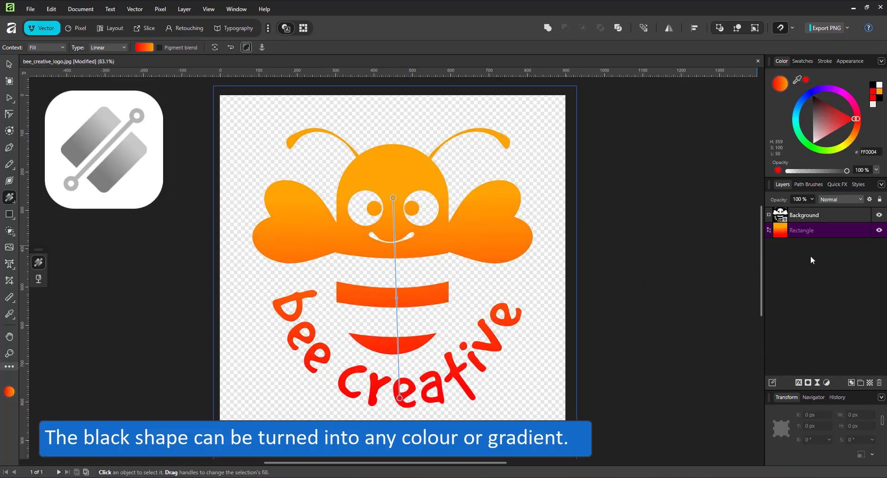
# Draw black rectangles over the upper stripe and the smile.
pyautogui.click(9, 214)
pyautogui.moveTo(328, 279); pyautogui.dragTo(459, 308)
pyautogui.click(825, 142)
pyautogui.moveTo(345, 327); pyautogui.dragTo(439, 355)
# Draw green rectangles over the lettering 'bee', 'cre', 'at' and 'ive'.
pyautogui.moveTo(258, 279); pyautogui.dragTo(334, 377)
pyautogui.click(808, 144)
pyautogui.click(832, 131)
pyautogui.moveTo(334, 422); pyautogui.dragTo(412, 363)
pyautogui.moveTo(417, 417); pyautogui.dragTo(468, 350)
pyautogui.moveTo(455, 315); pyautogui.dragTo(538, 396)
pyautogui.press('v')
pyautogui.click(594, 332)
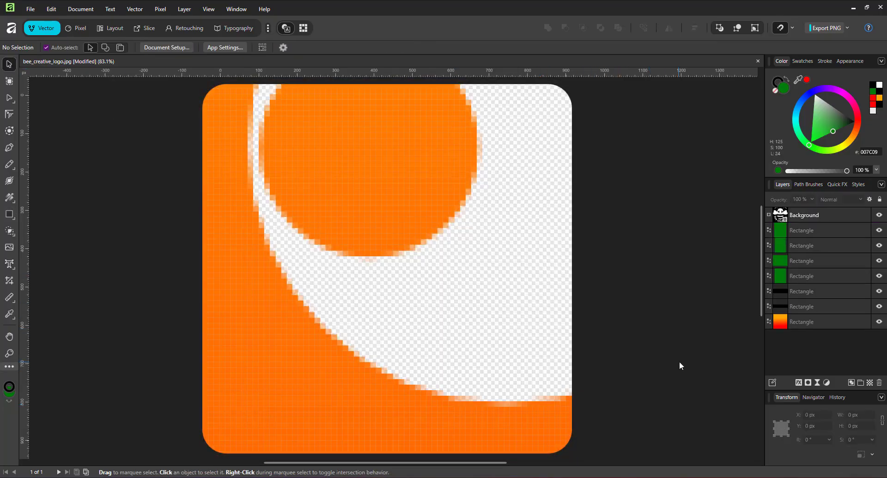